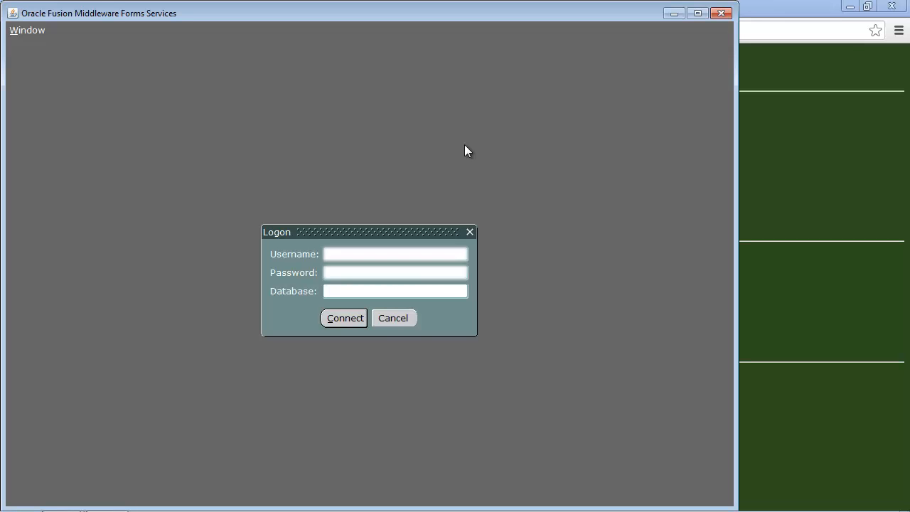
Step: Enter the login credentials for the development database and connect to Banner
text(system)
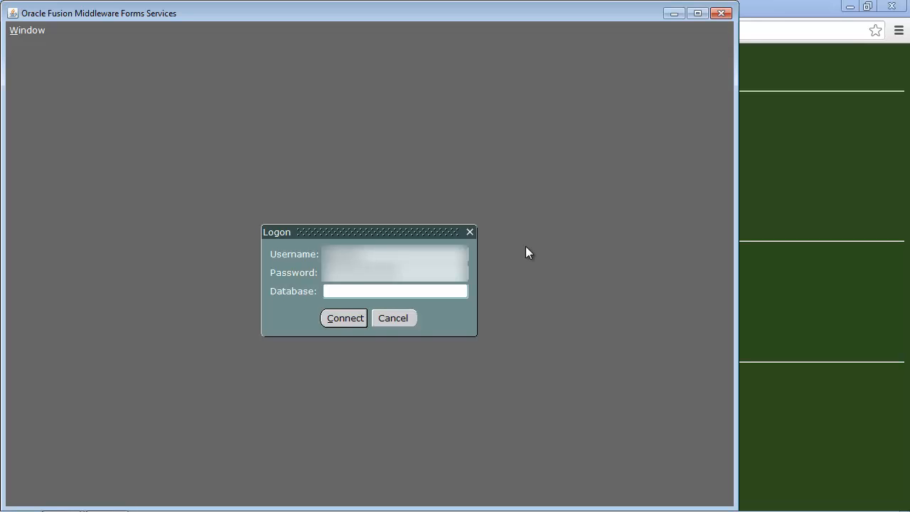
click(346, 318)
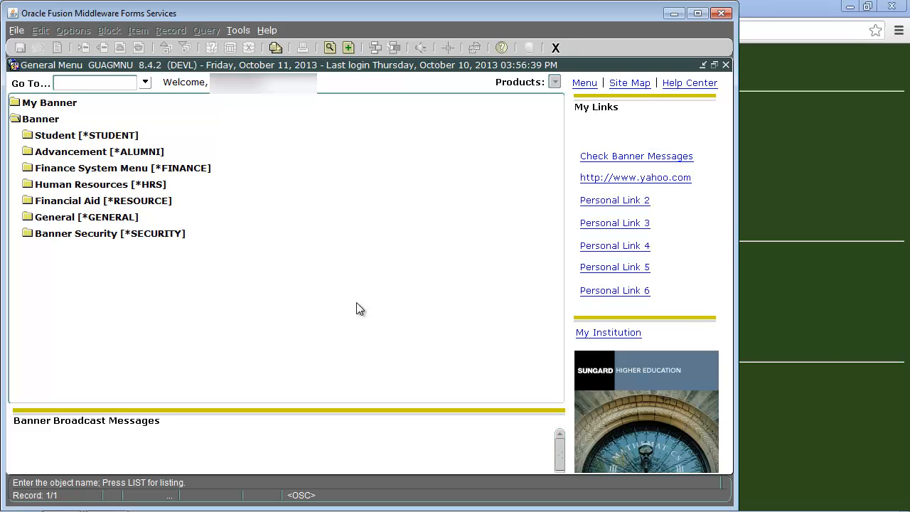
Step: Go to form FPAREQN and start requisition NEXT, advancing to its entry details
text(FPAREQN)
key(Return)
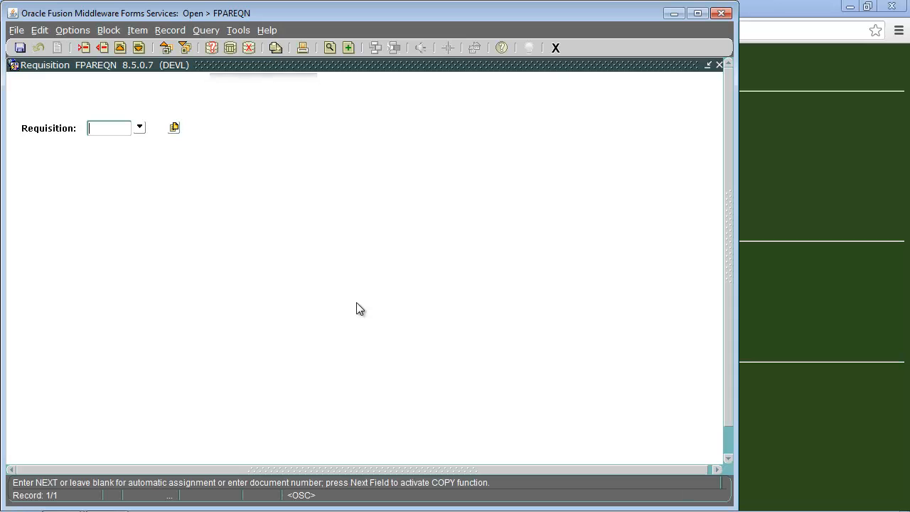
text(NEXT)
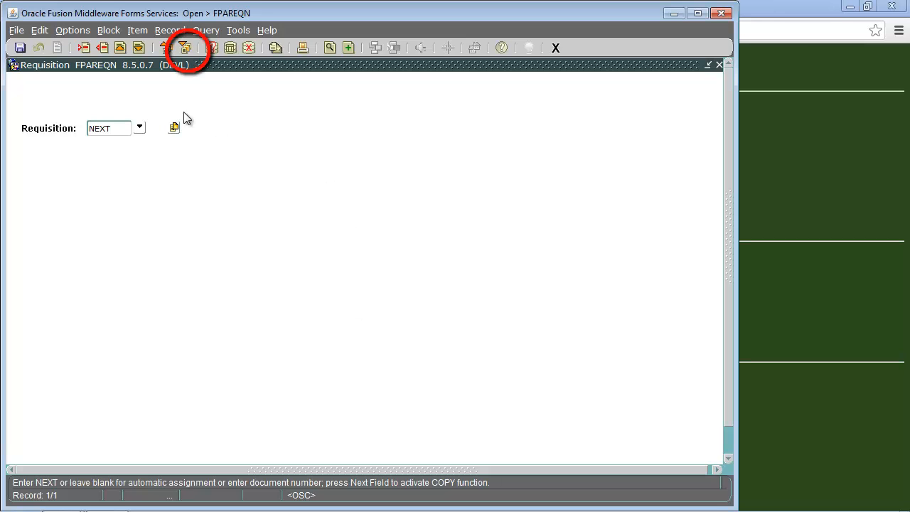
click(185, 47)
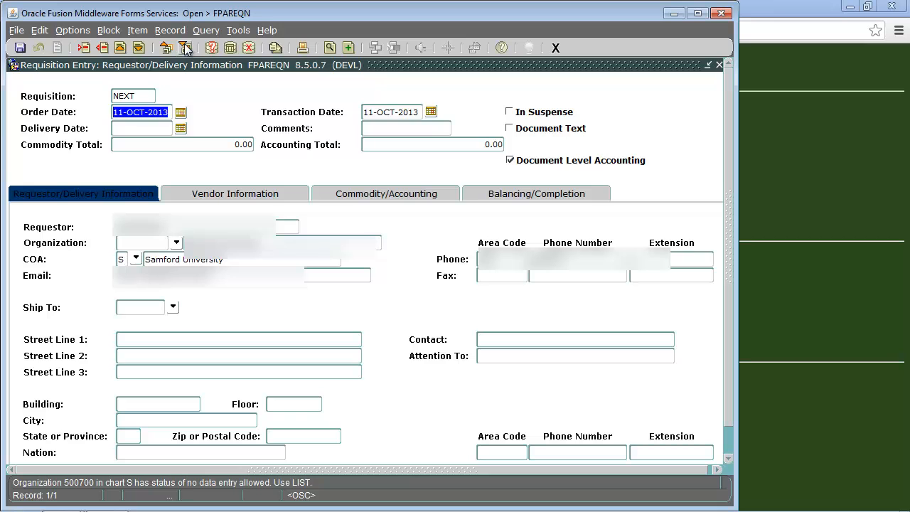
Step: Fill delivery date with today (11-OCT-2013), add comment 'standing order', and move through to Organization
key(Tab)
key(Tab)
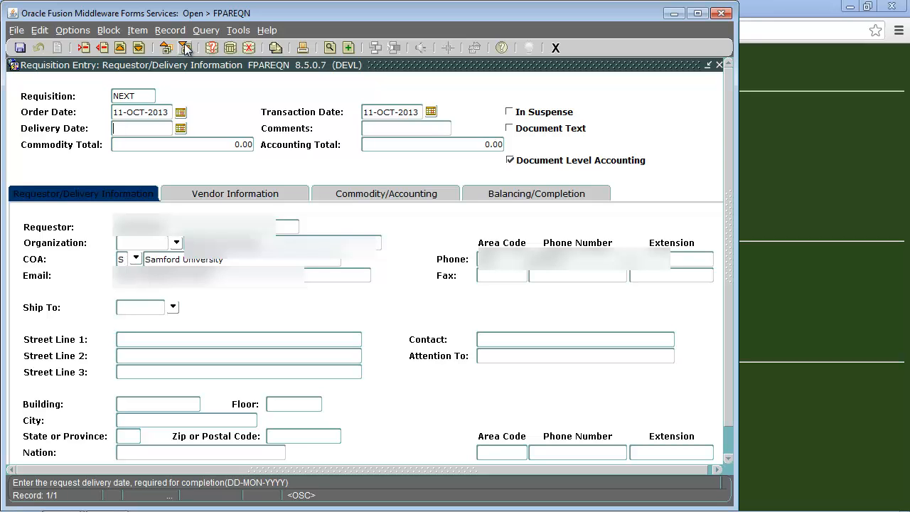
text(D)
key(Tab)
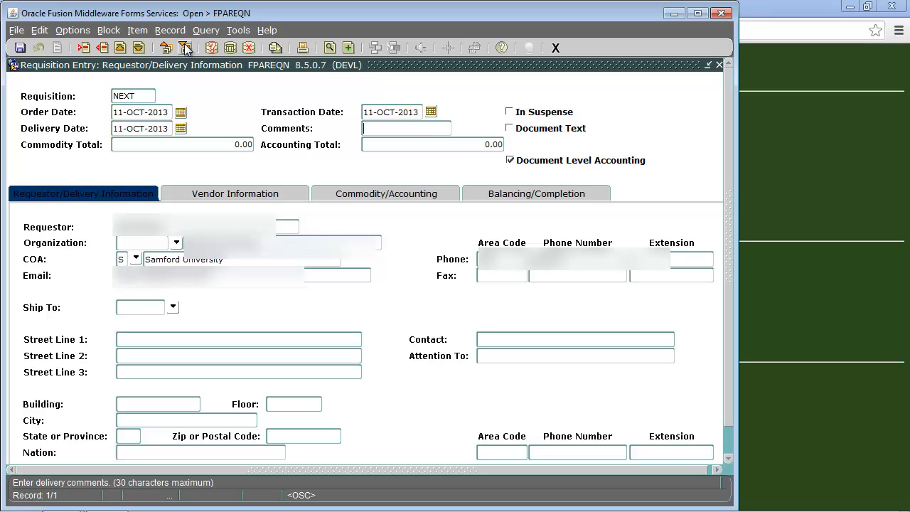
text(staniding order)
click(184, 47)
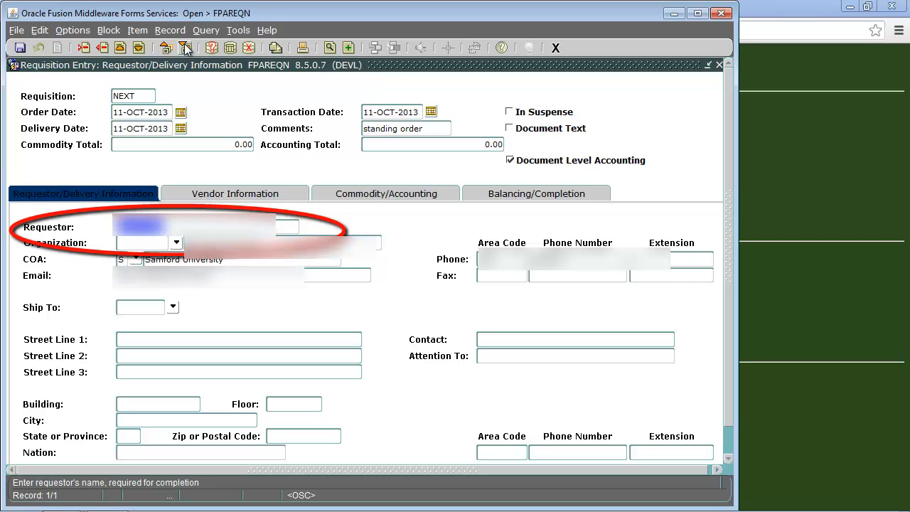
key(Tab)
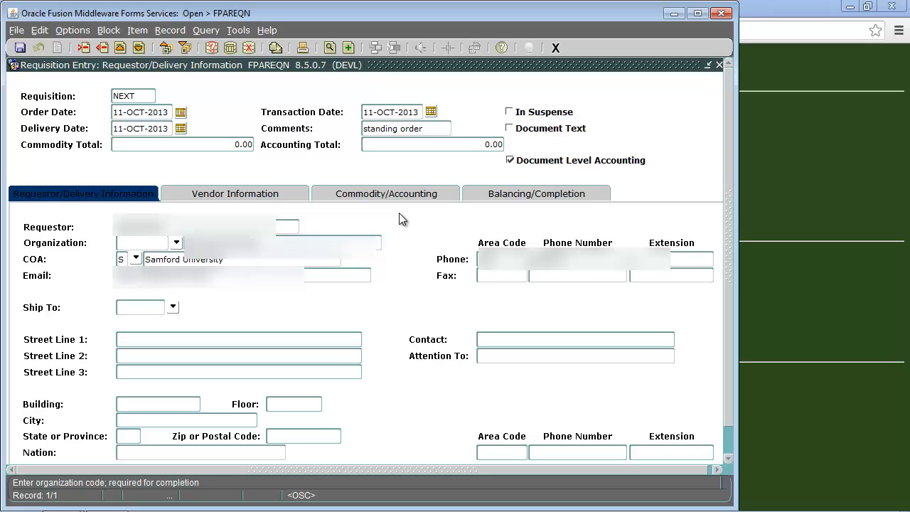
Step: Enter organization 0 and ship-to code CENTR so the delivery address and contacts populate
text(0)
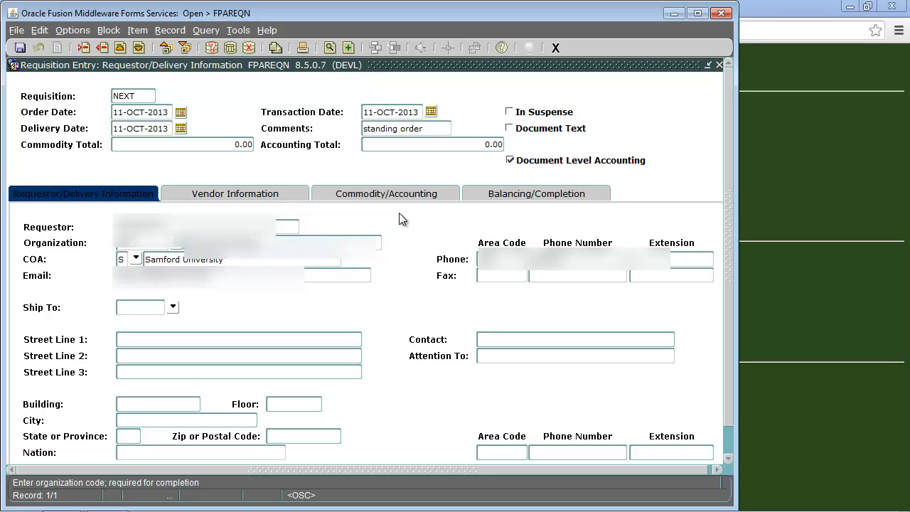
key(Tab)
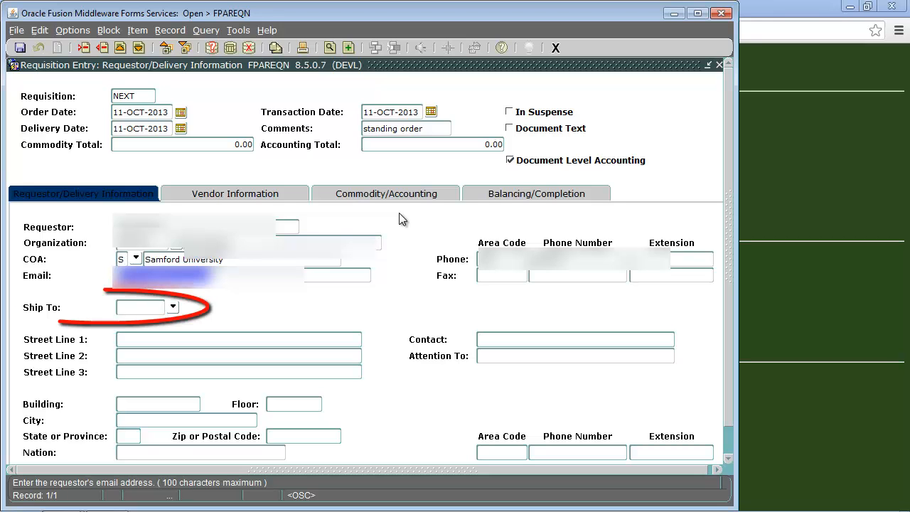
key(Tab)
key(Tab)
key(Tab)
key(Tab)
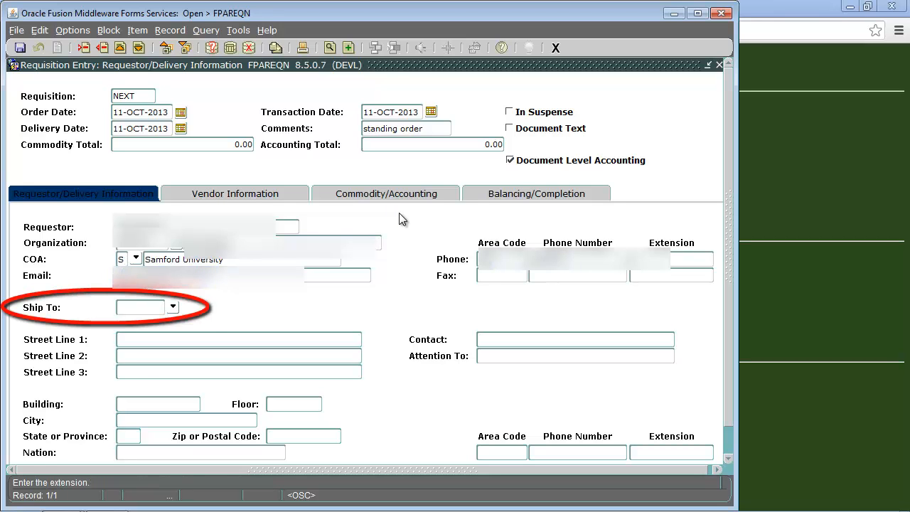
key(Tab)
key(Tab)
key(Tab)
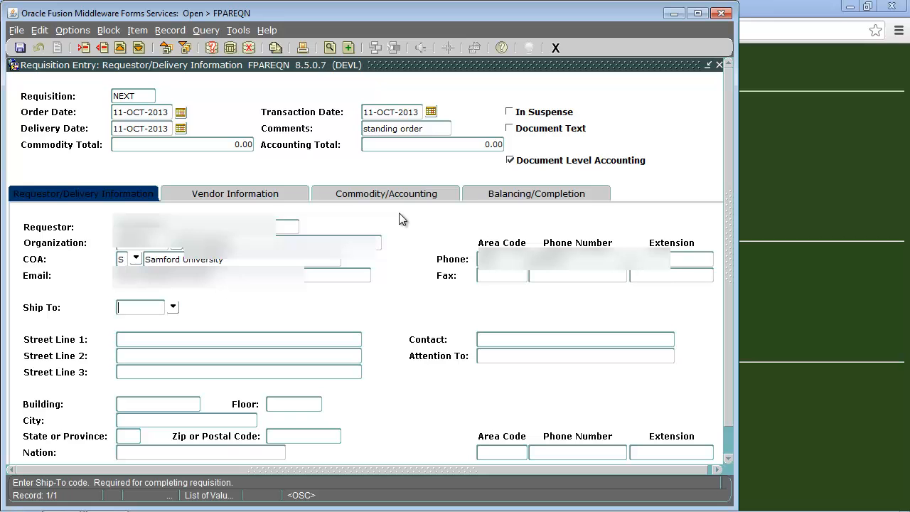
text(CENTR)
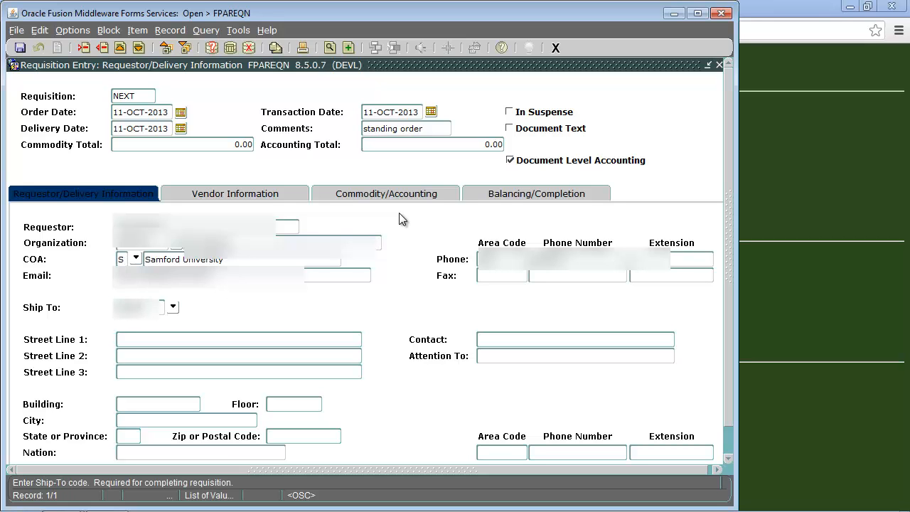
key(Tab)
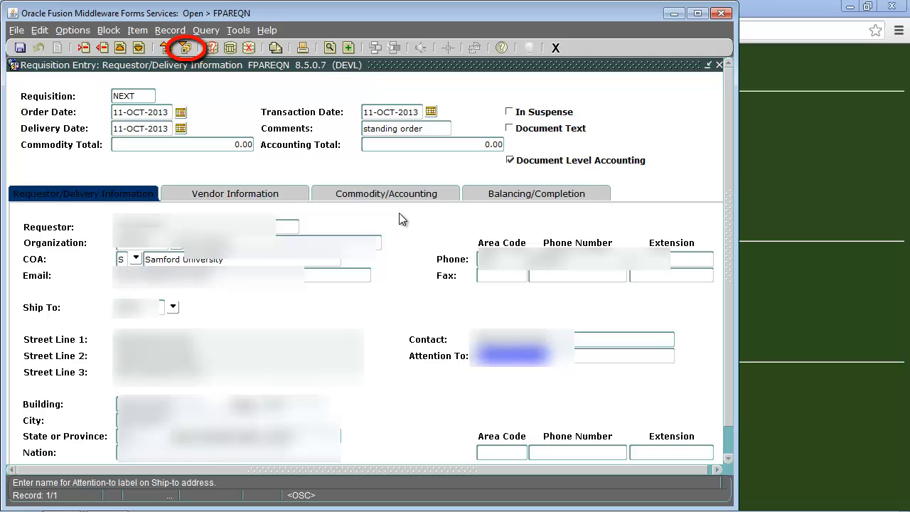
click(184, 47)
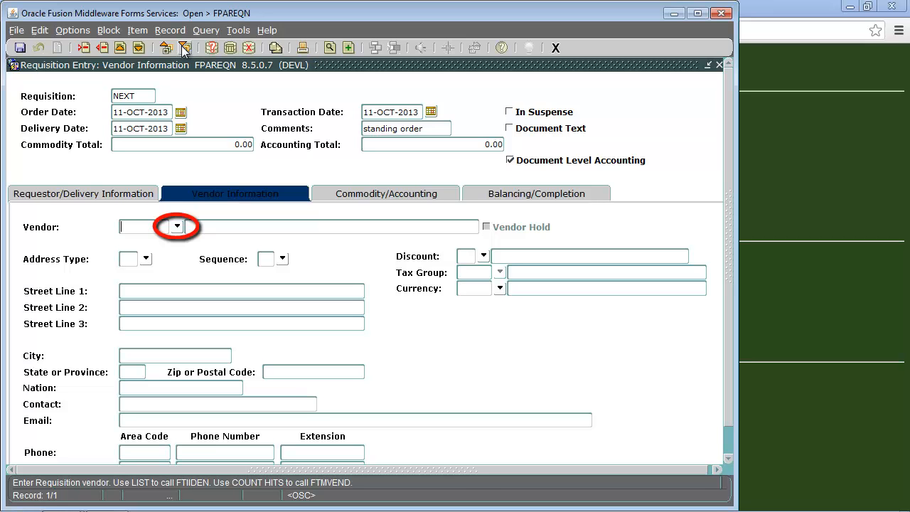
Step: Choose Entity Name/ID Search (FTIIDEN) from the Vendor field's option list
click(178, 226)
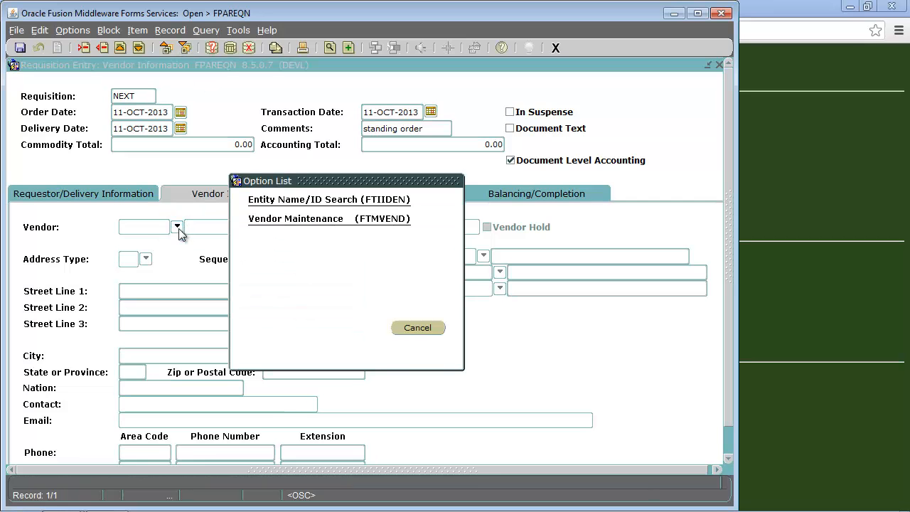
click(285, 201)
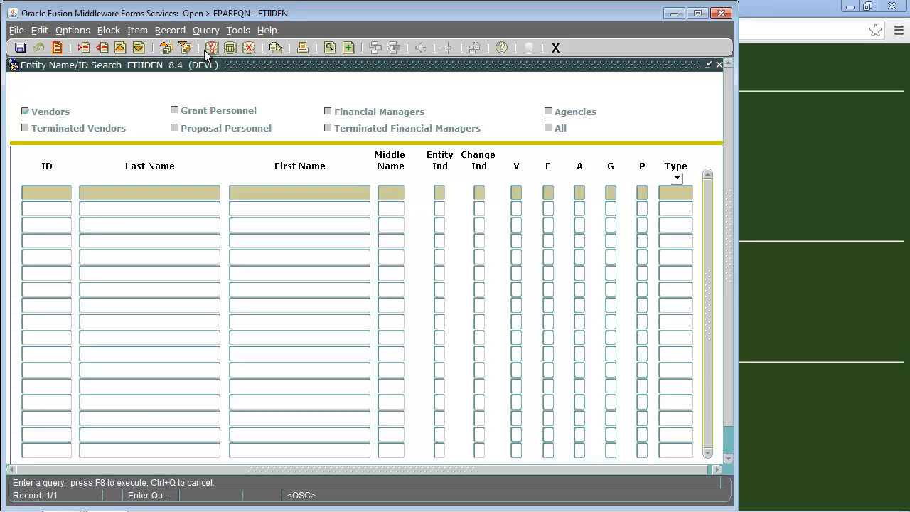
Step: Query vendors by last name 'Off%', pick Off to College, and advance to Commodity/Accounting
click(129, 190)
text(Off%)
key(F8)
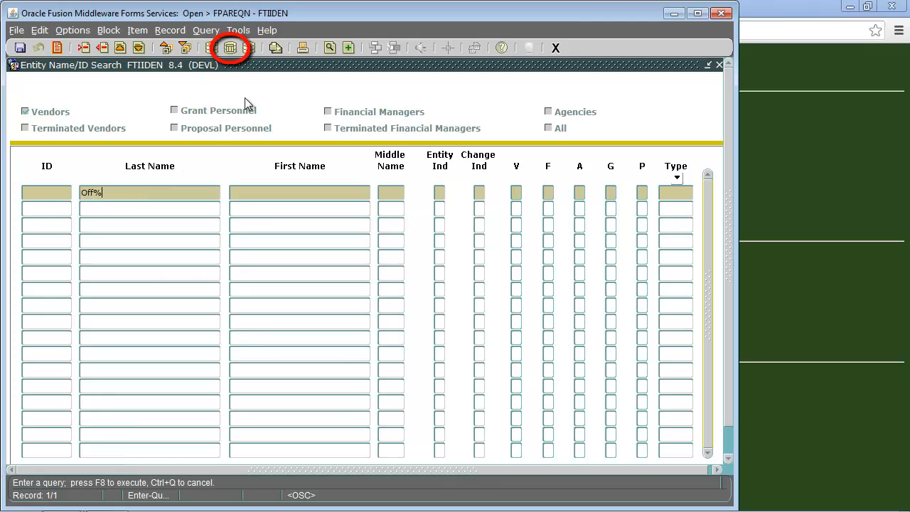
click(232, 48)
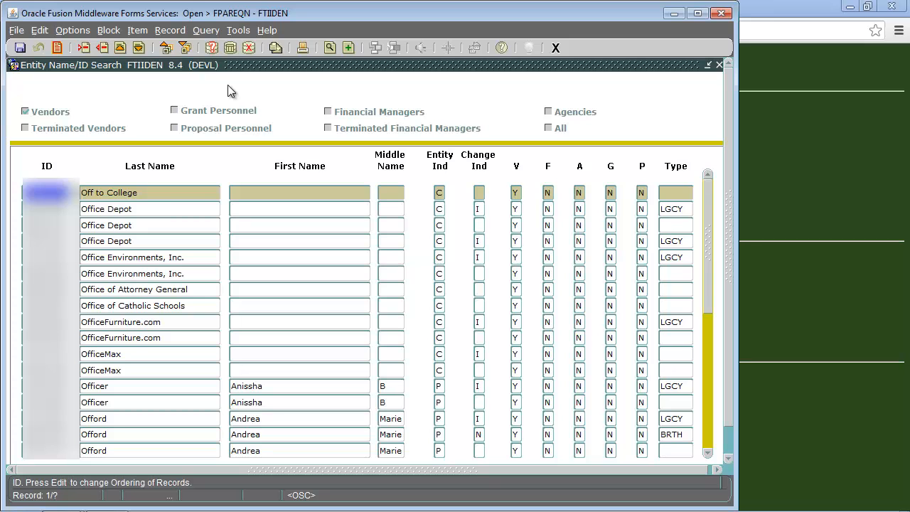
double_click(171, 218)
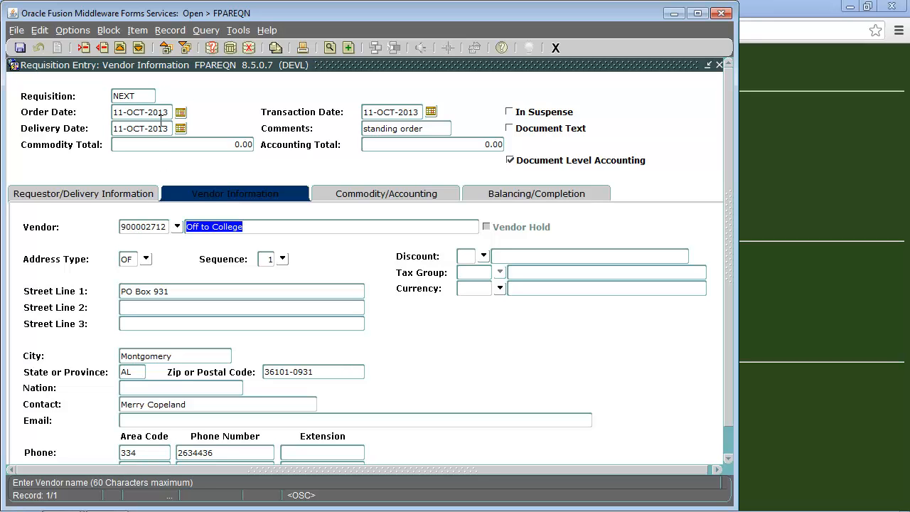
click(183, 48)
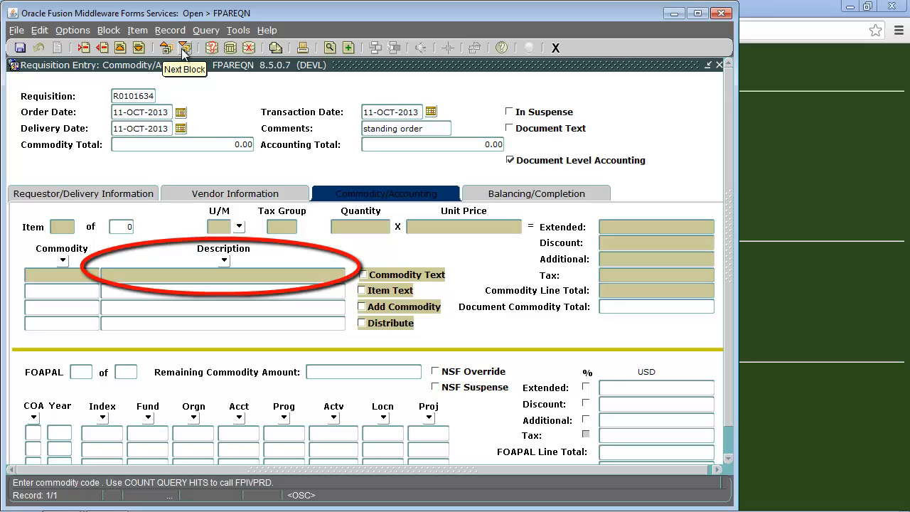
Step: Enter commodity line 'fun' with unit BOX, quantity 2 and unit price 2, totalling 4.00
key(Tab)
text(fun)
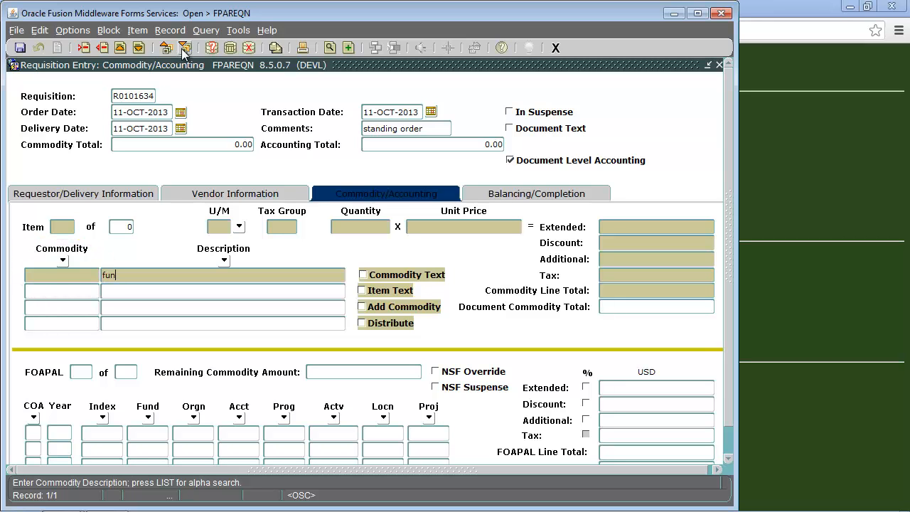
key(Tab)
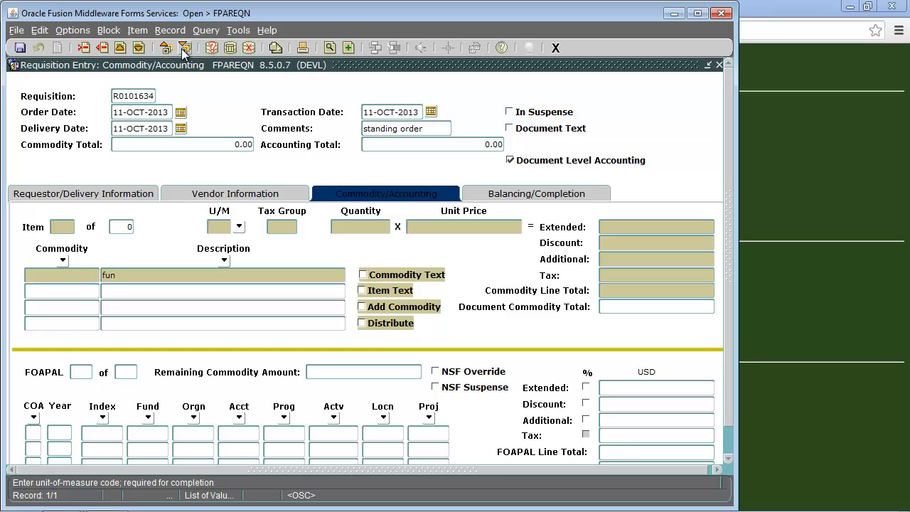
click(239, 227)
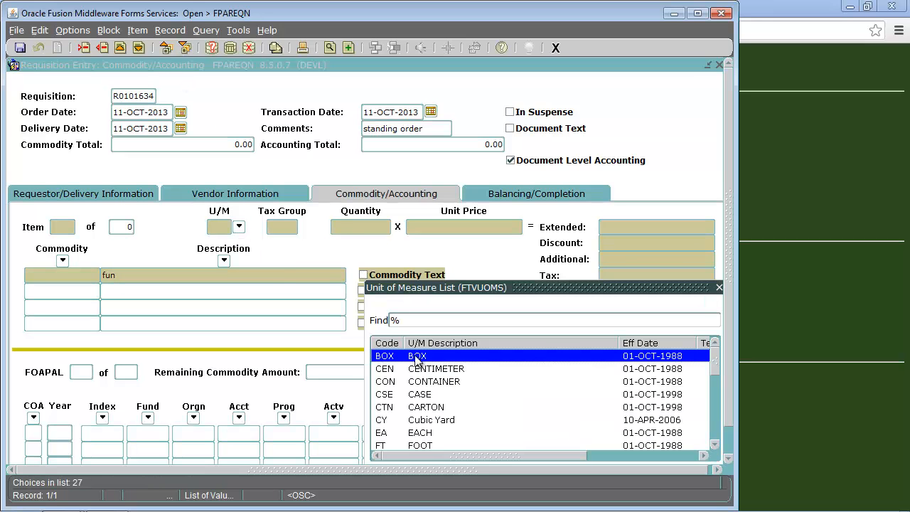
double_click(425, 356)
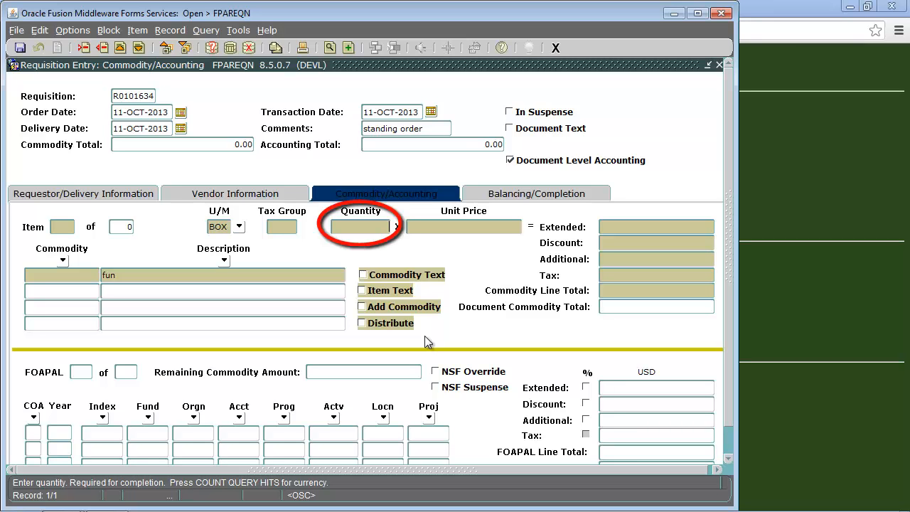
text(2)
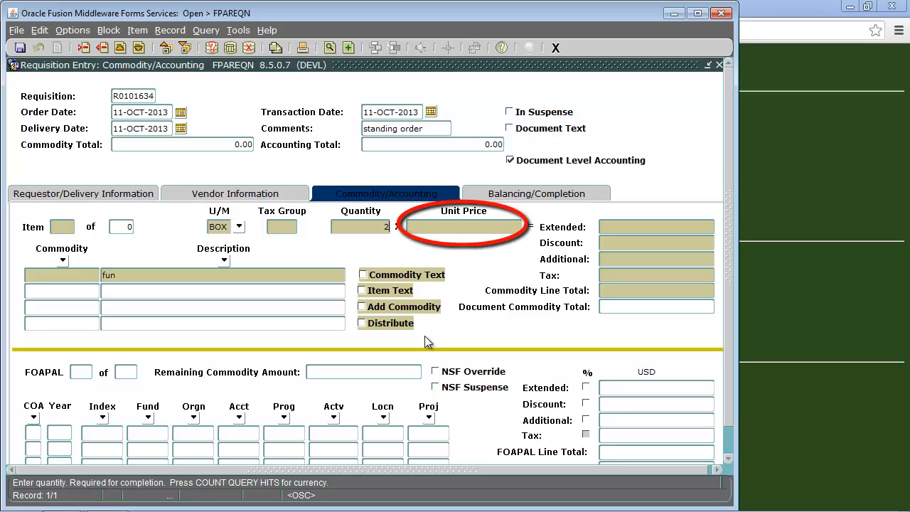
key(Tab)
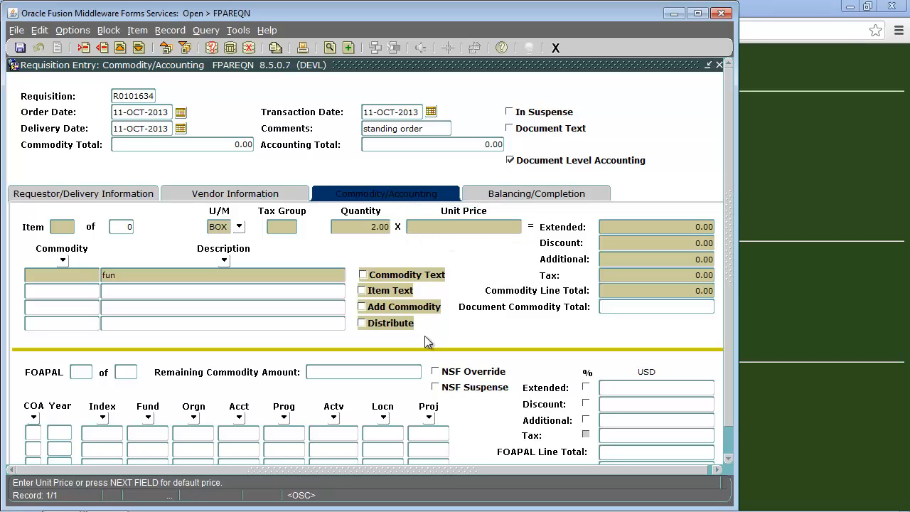
text(2)
key(Tab)
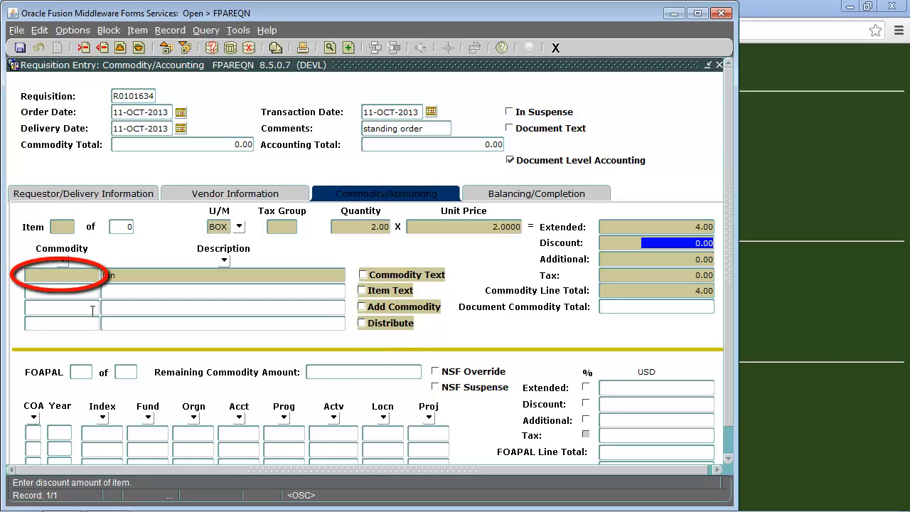
click(77, 274)
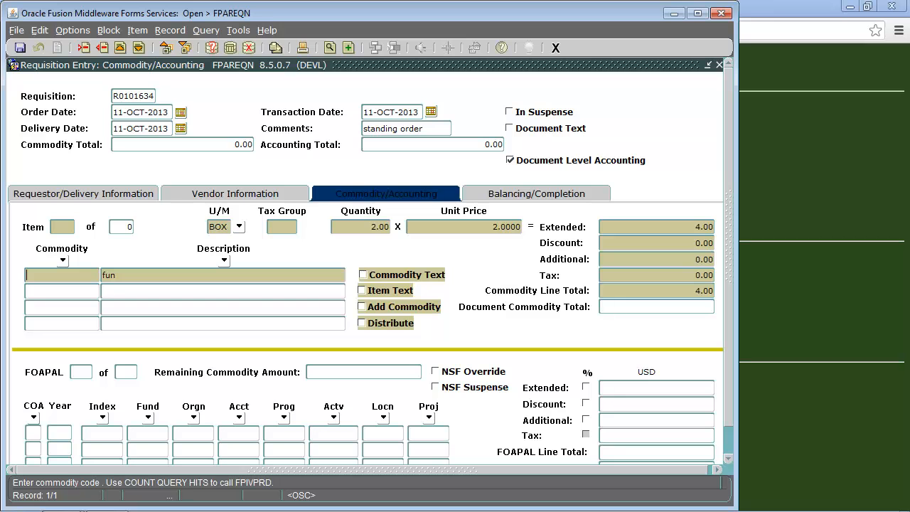
Step: Add line 'silver' with BOX, quantity 2 and unit price 2, making the commodity total 8.00
key(Down)
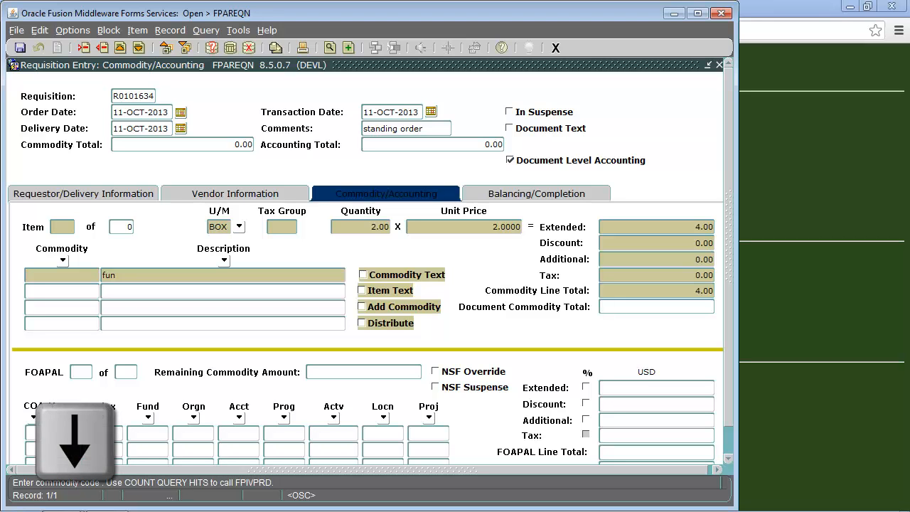
key(Down)
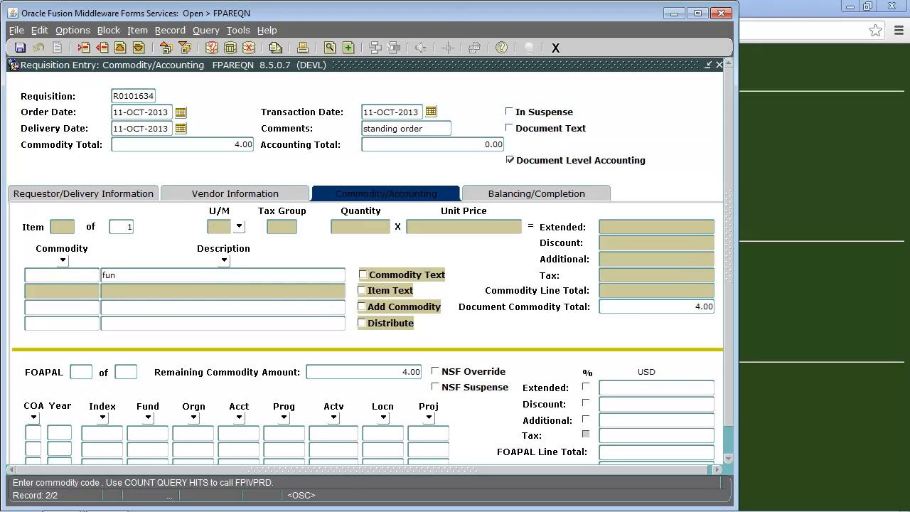
text(silver)
key(Tab)
text(BOX)
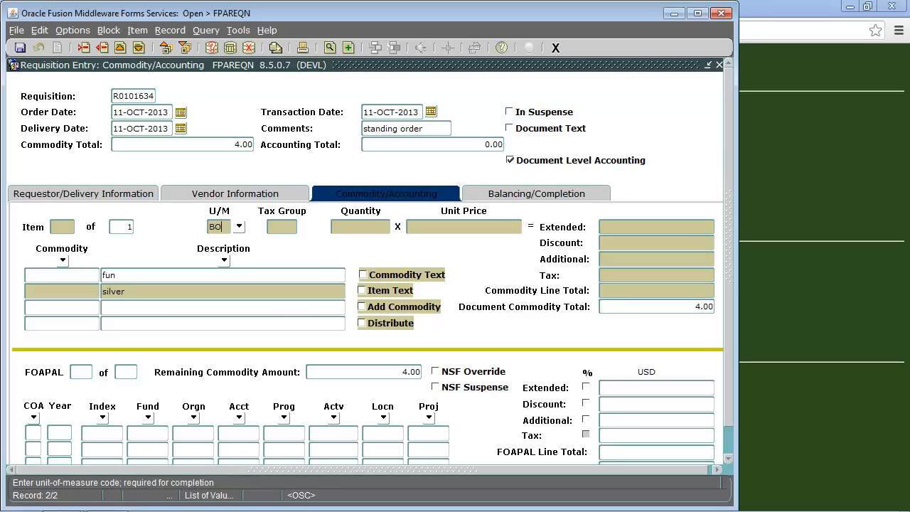
key(Tab)
text(2)
key(Tab)
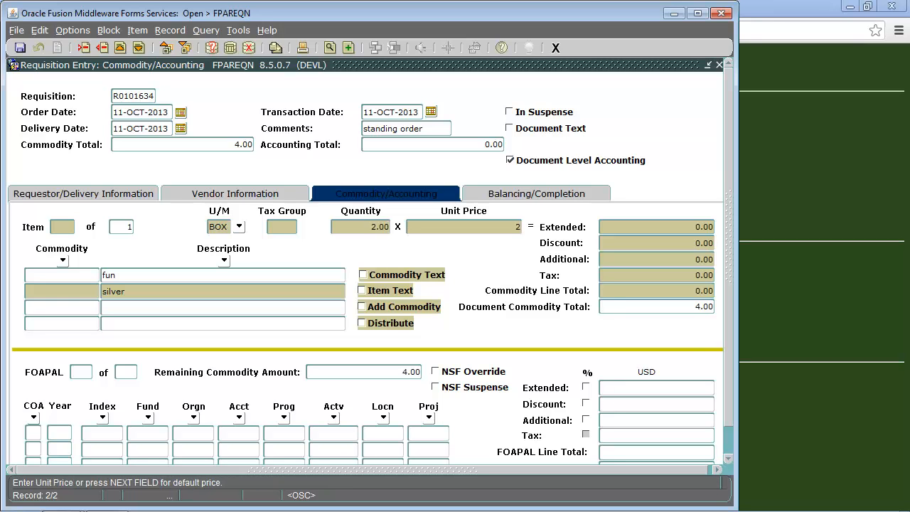
key(Tab)
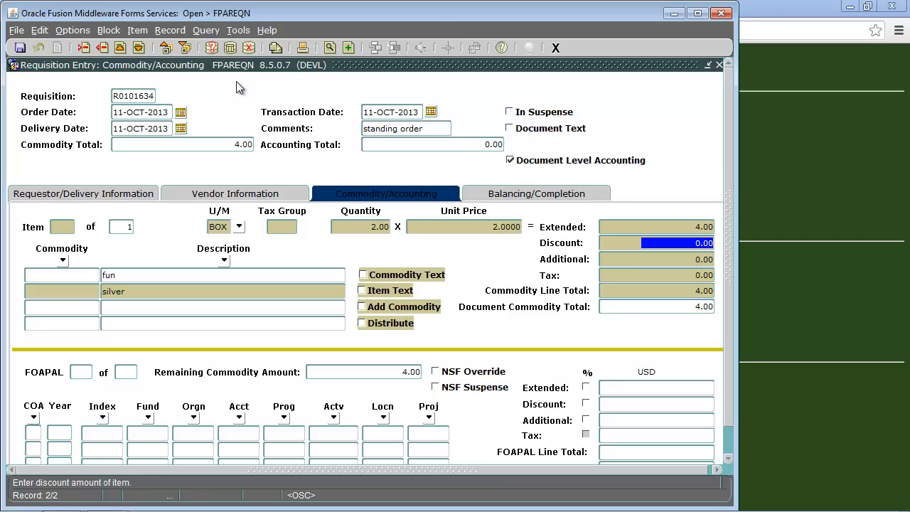
click(184, 49)
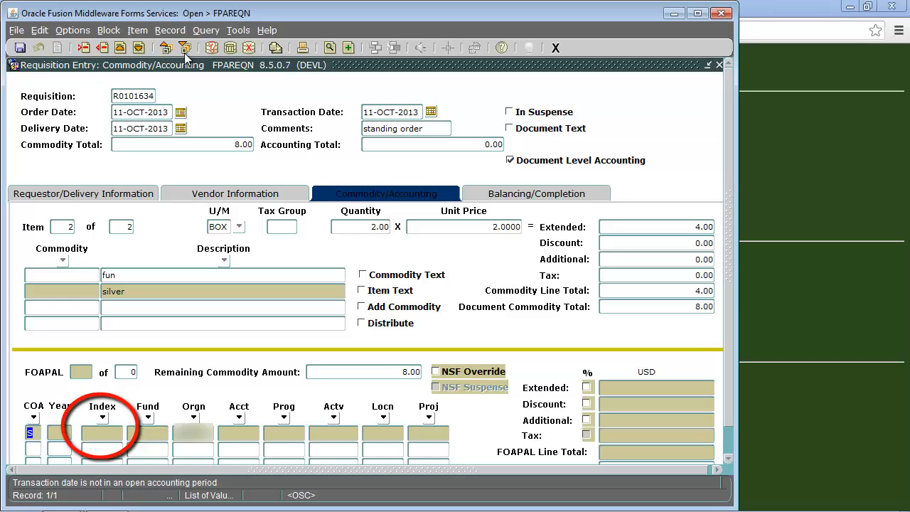
Step: Accept COA S and the defaulted FOAPAL codes so the accounting line carries the full 8.00
key(Tab)
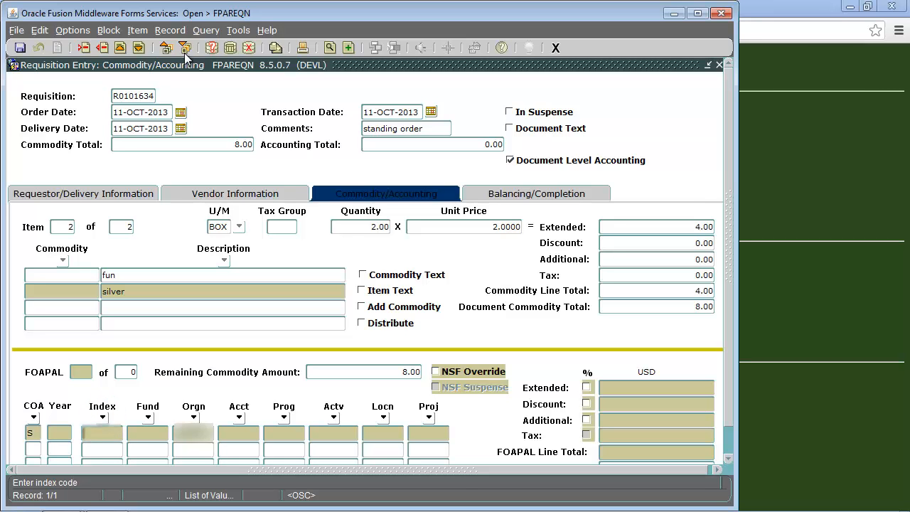
key(Tab)
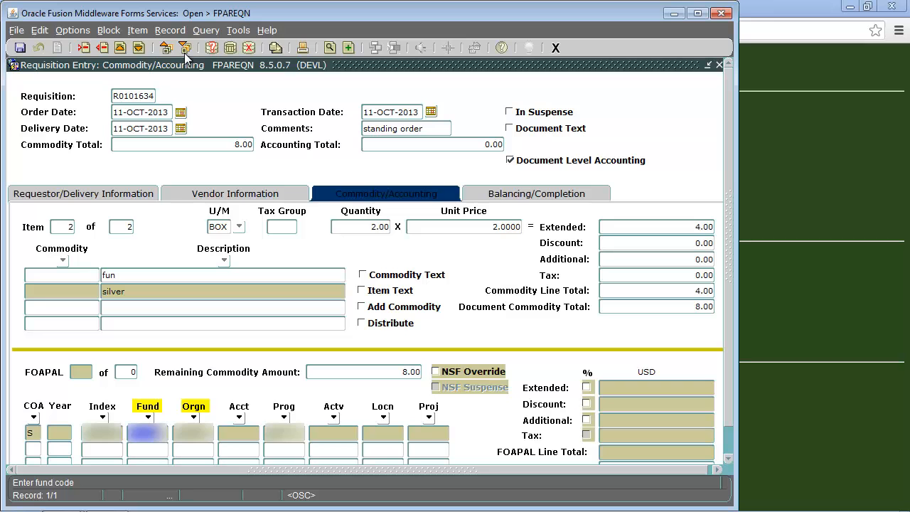
key(Tab)
key(Tab)
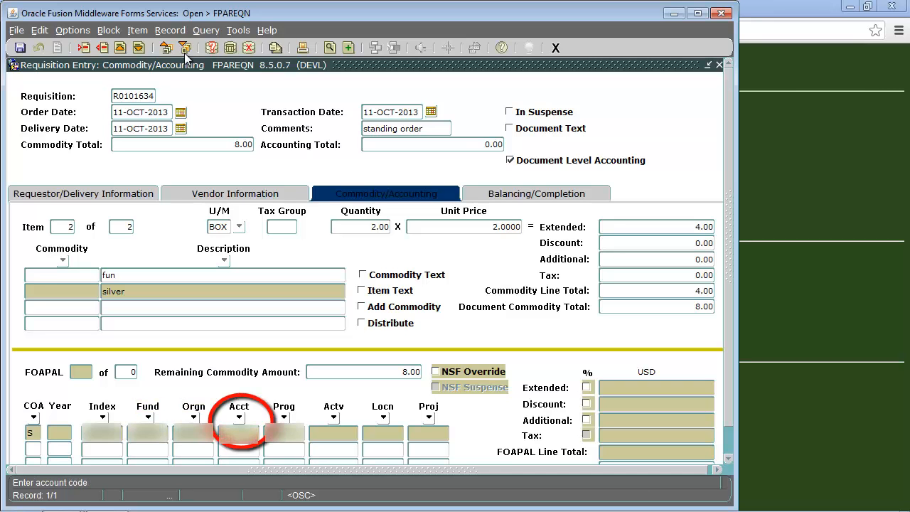
key(Tab)
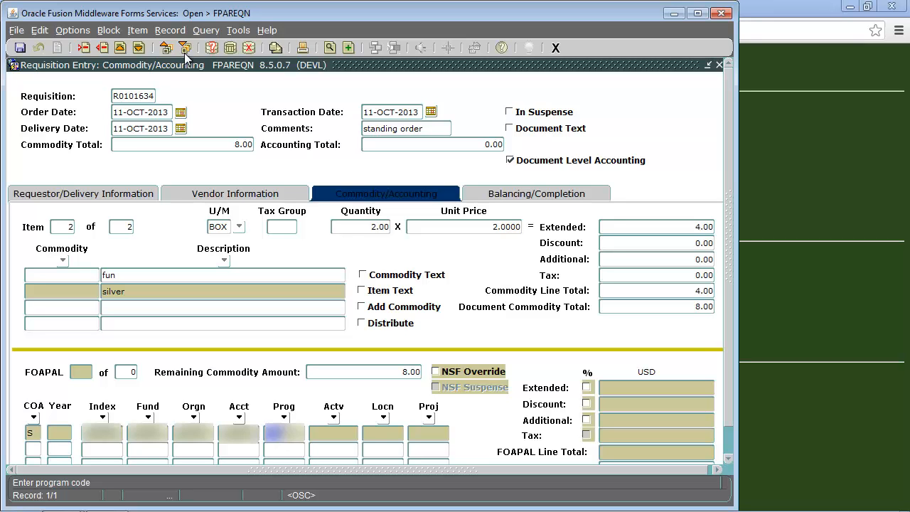
key(Tab)
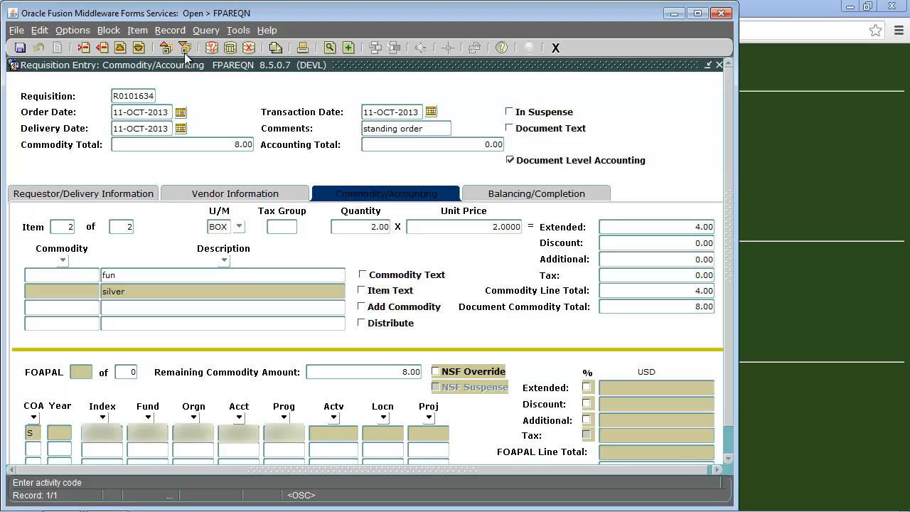
key(Tab)
key(Tab)
key(Tab)
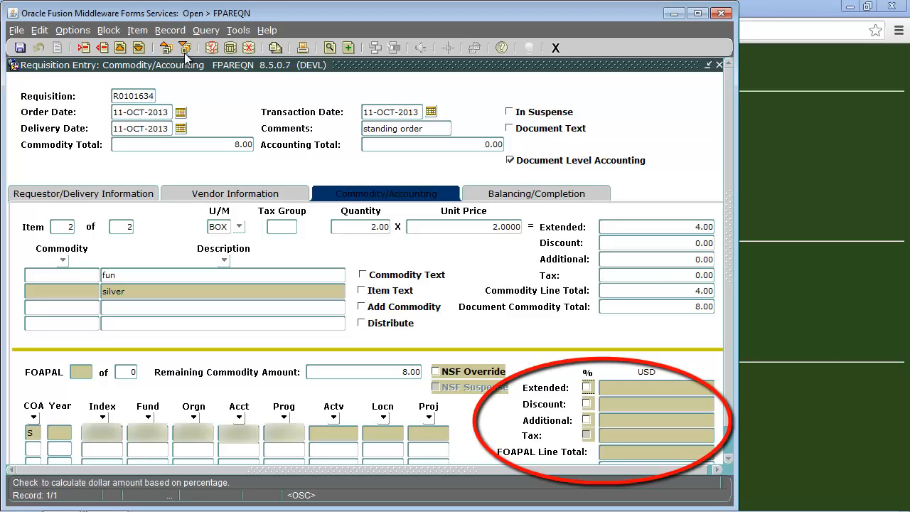
key(Tab)
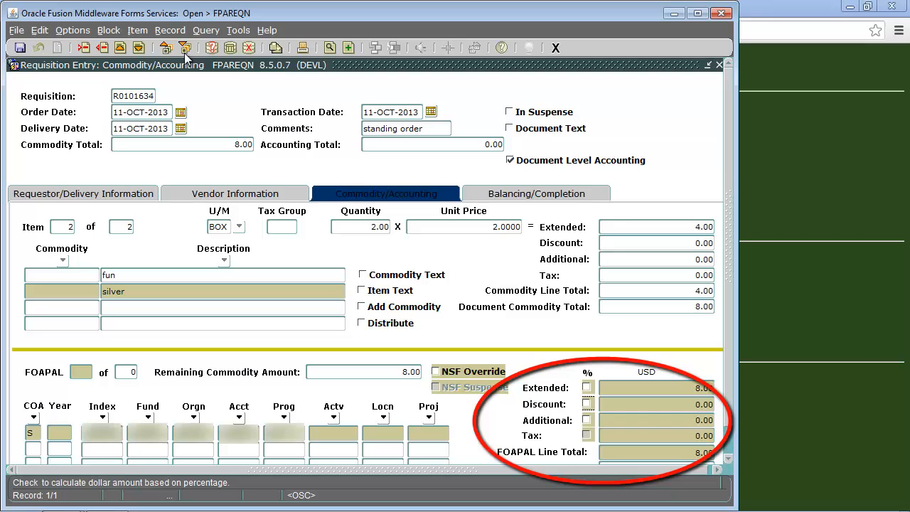